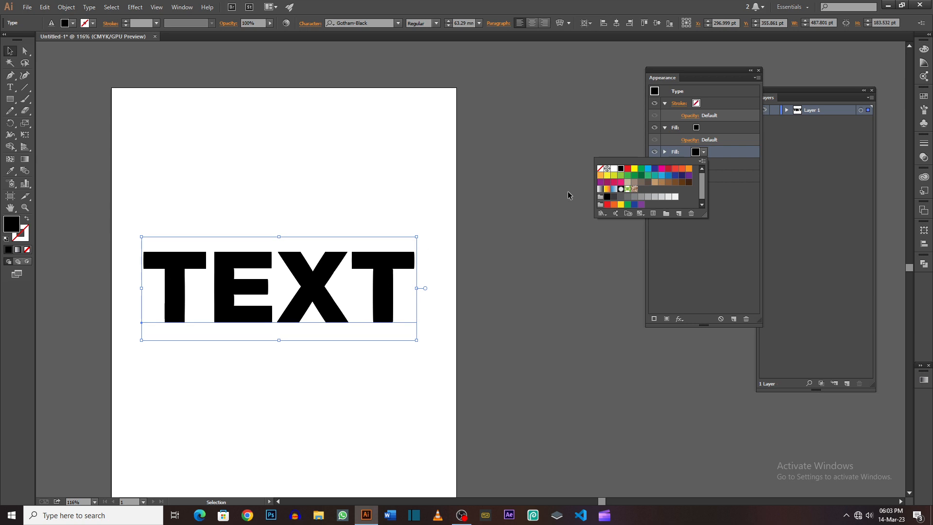
Step: Colour the lower of the text's two fills yellow and add a Convert to Shape rounded rectangle effect to it
left_click(633, 170)
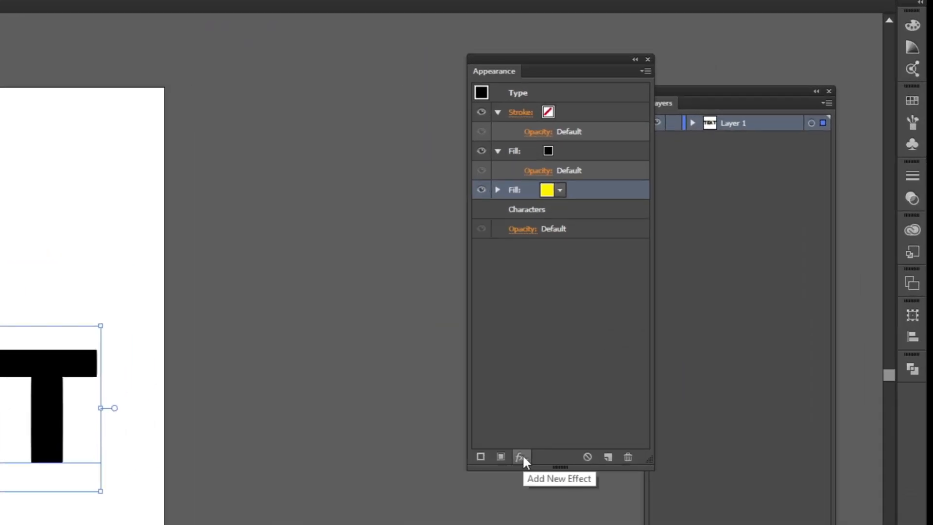
left_click(523, 454)
mouse_move(592, 92)
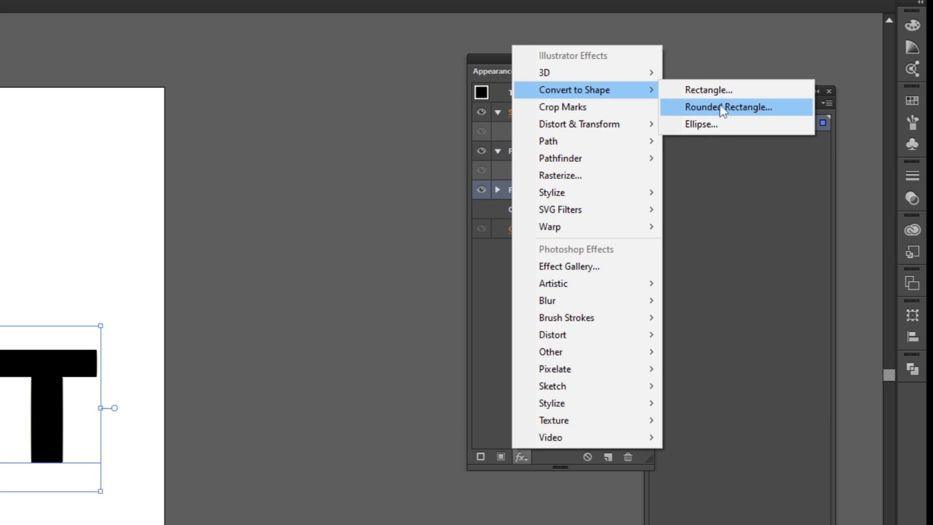
left_click(721, 107)
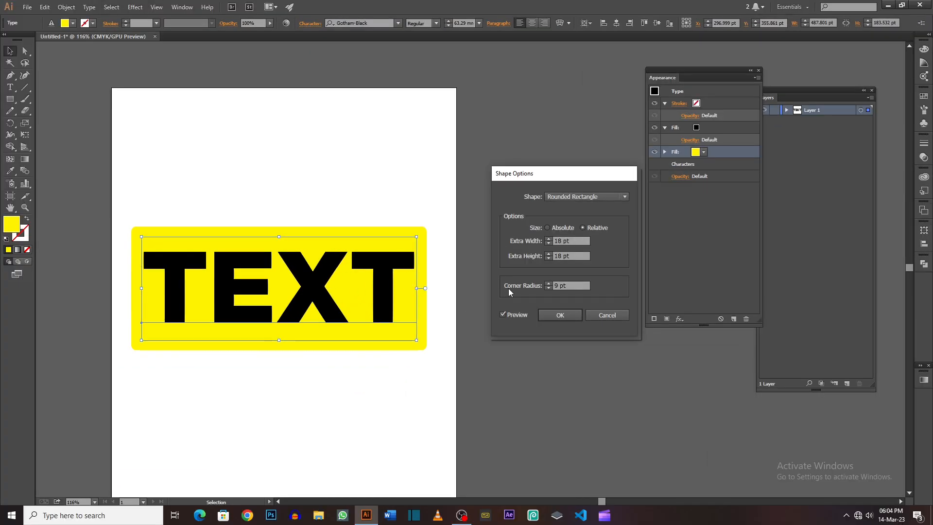
Step: Give the rounded rectangle behind the text a corner radius of 140 pt and an extra width of 70 pt
left_click_drag(575, 285, 555, 283)
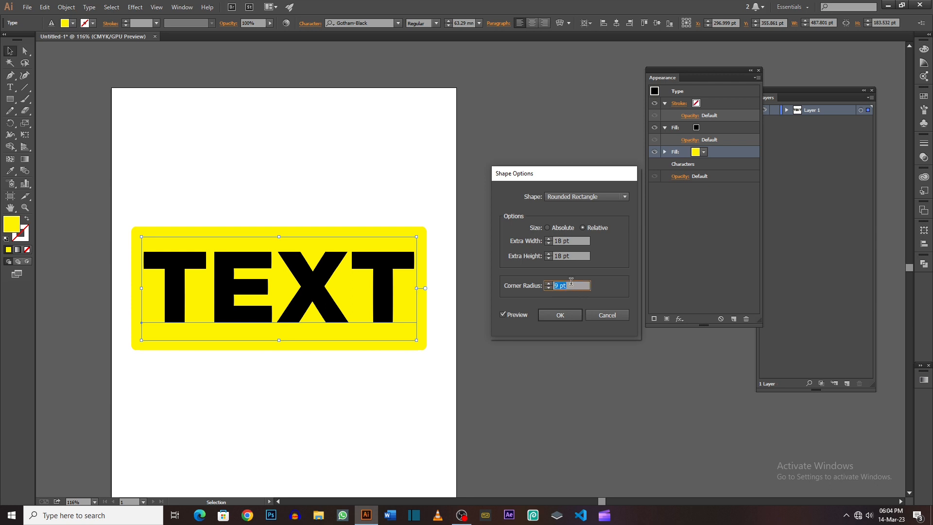
key("shift")
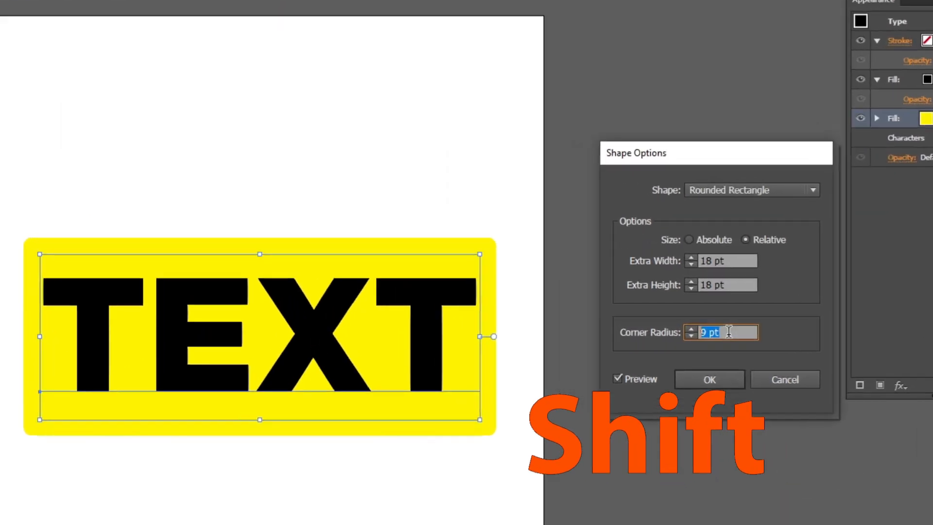
key("shift+Up")
key("shift+Up")
key("shift+Up")
key("shift+Up")
key("shift+Up")
key("shift+Up")
key("shift+Up")
key("shift+Up")
key("shift+Up")
key("shift+Up")
key("shift+Up")
key("shift+Up")
key("shift+Up")
key("shift+Up")
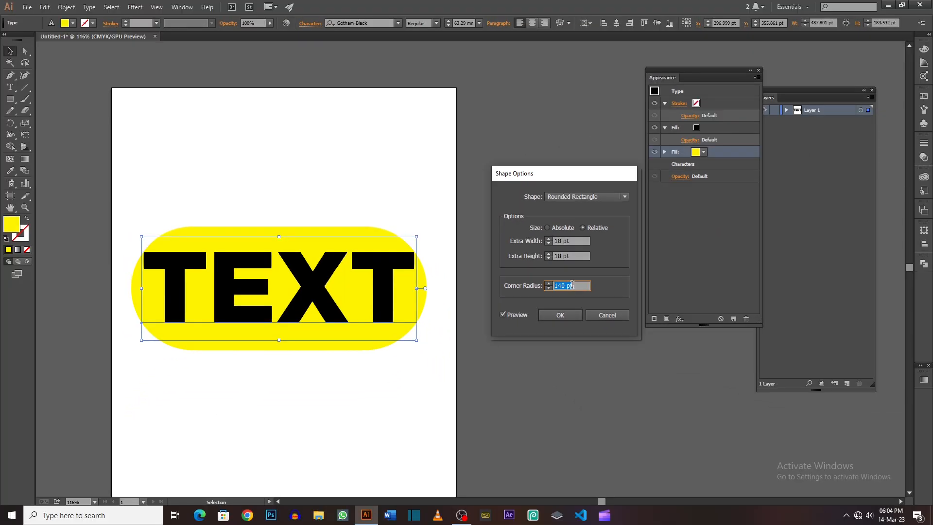
key("Tab")
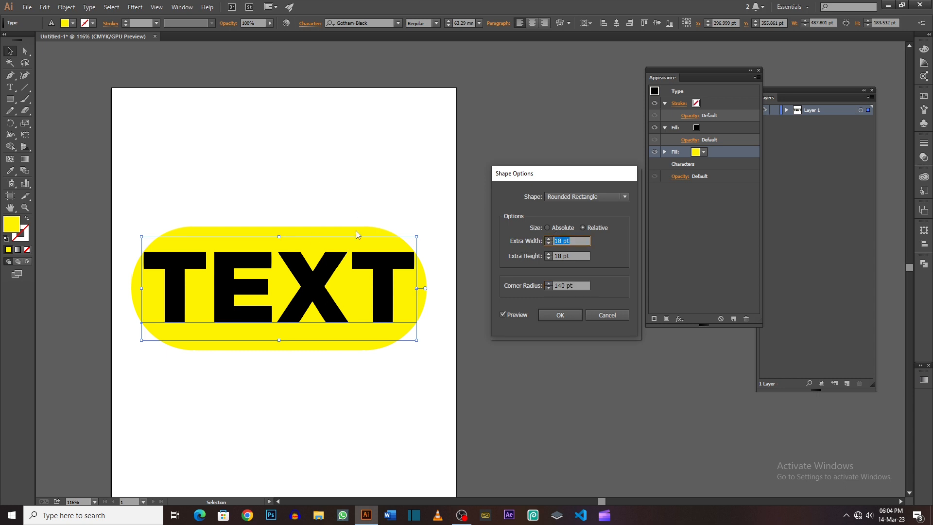
type("70")
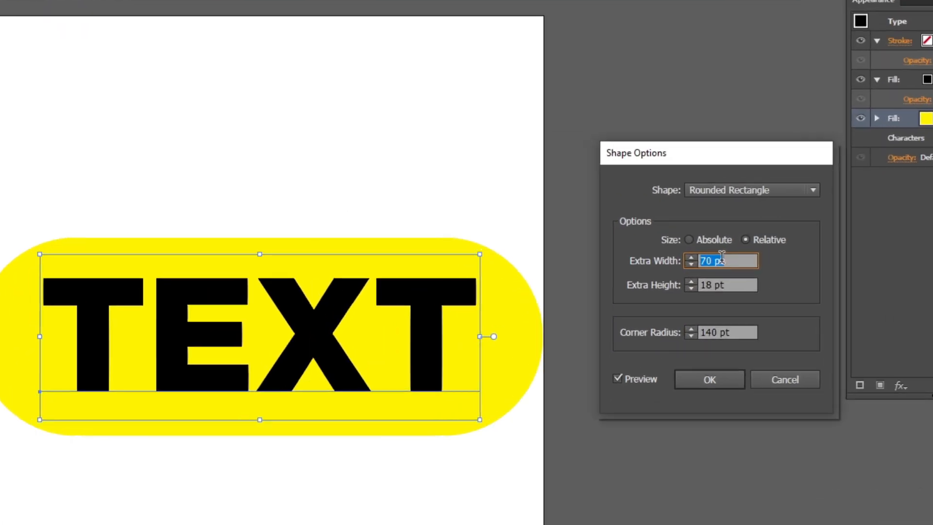
left_click(709, 380)
Step: Test the yellow background by adding words starting with "edit" after TEXT and deleting them again
left_click(432, 380)
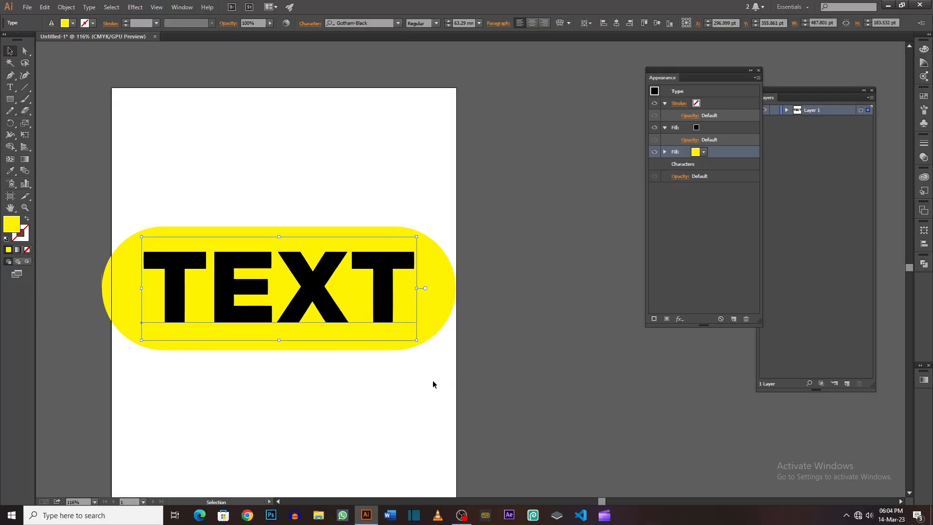
double_click(404, 290)
left_click(409, 287)
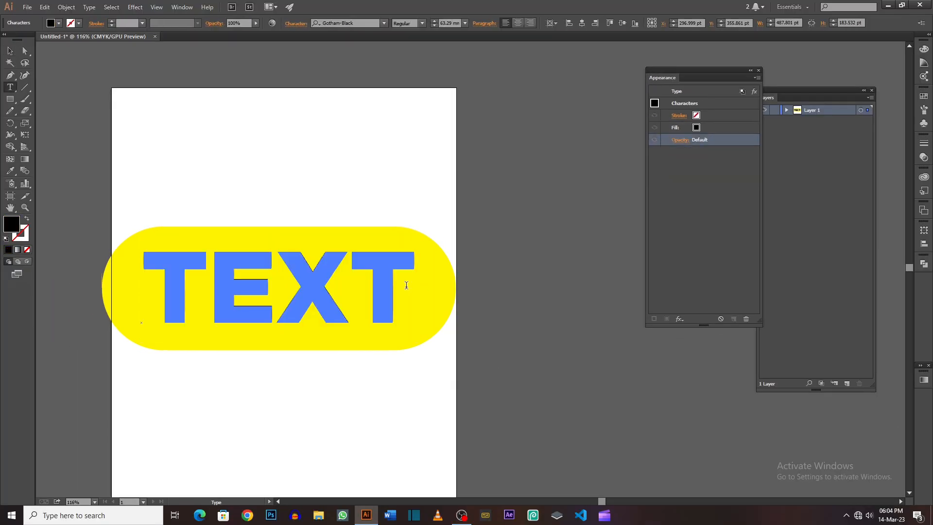
type("edit t")
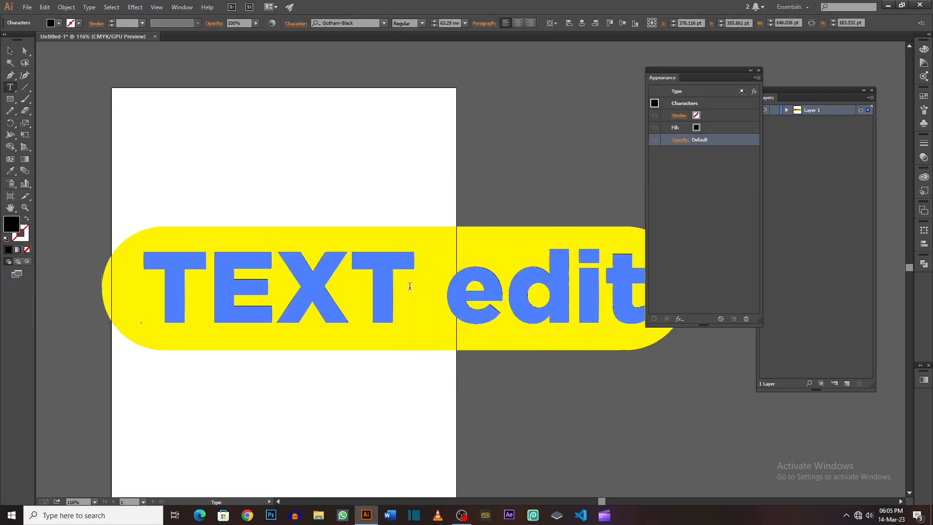
key("BackSpace")
key("BackSpace")
key("BackSpace")
key("BackSpace")
key("BackSpace")
key("BackSpace")
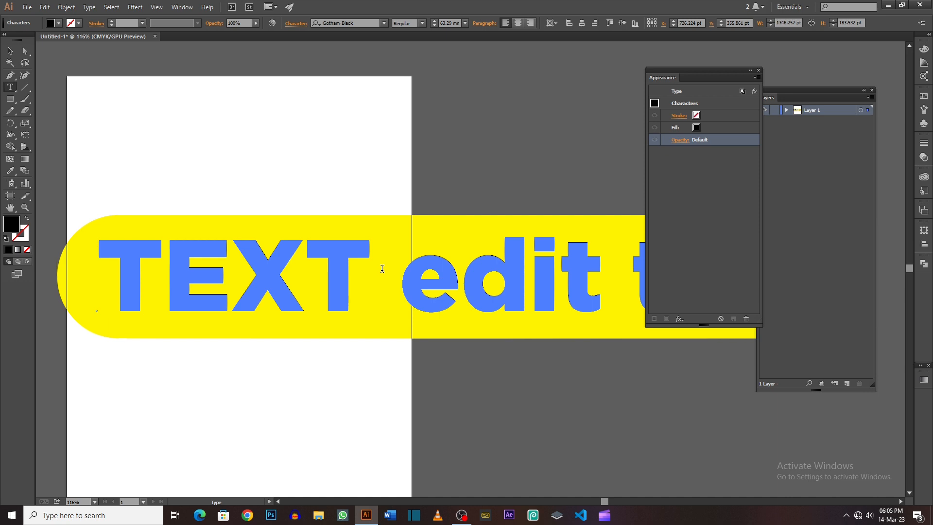
type("tech")
key("BackSpace")
key("BackSpace")
key("BackSpace")
key("BackSpace")
key("BackSpace")
key("BackSpace")
key("BackSpace")
key("BackSpace")
key("BackSpace")
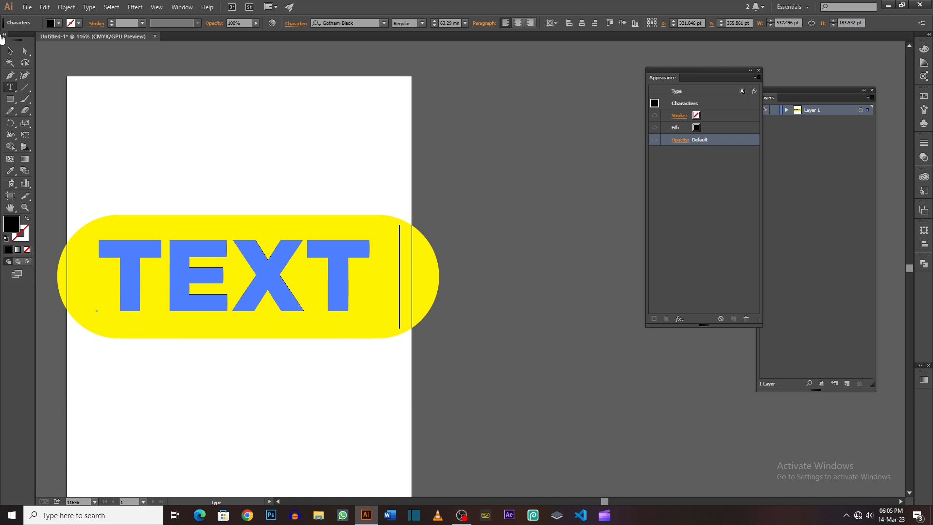
left_click(9, 51)
left_click(188, 117)
key("space")
left_click_drag(287, 195, 314, 193)
double_click(346, 232)
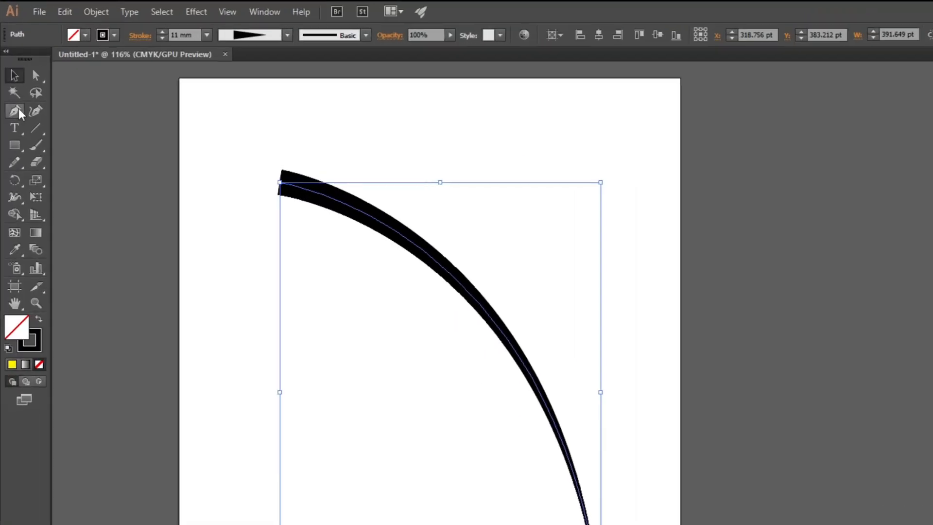
Step: Reverse the tapered curve's direction by picking its upper-left endpoint with the Pen tool, and deselect it
left_click(10, 76)
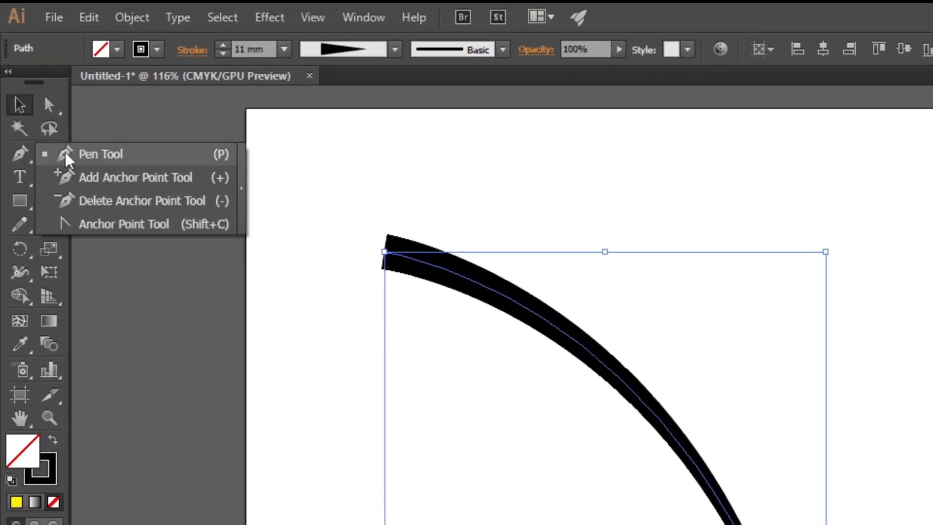
left_click(32, 75)
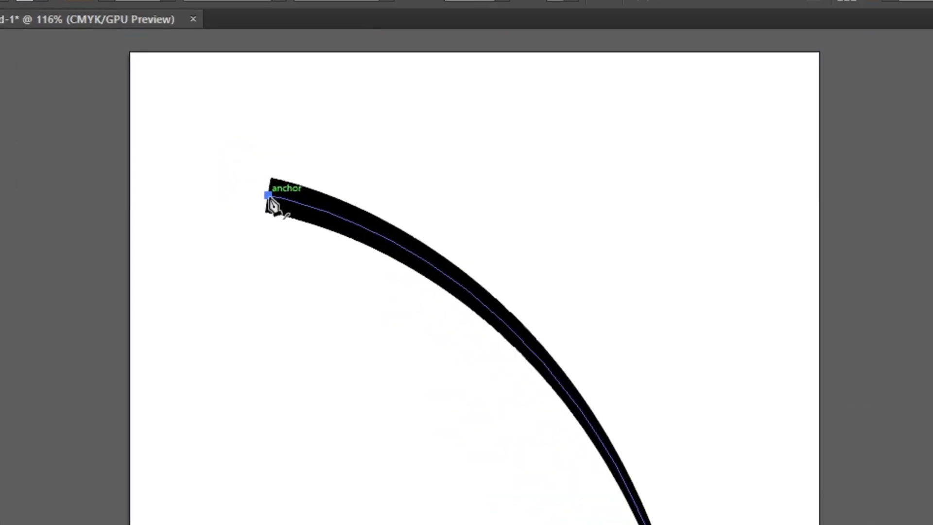
left_click(269, 196)
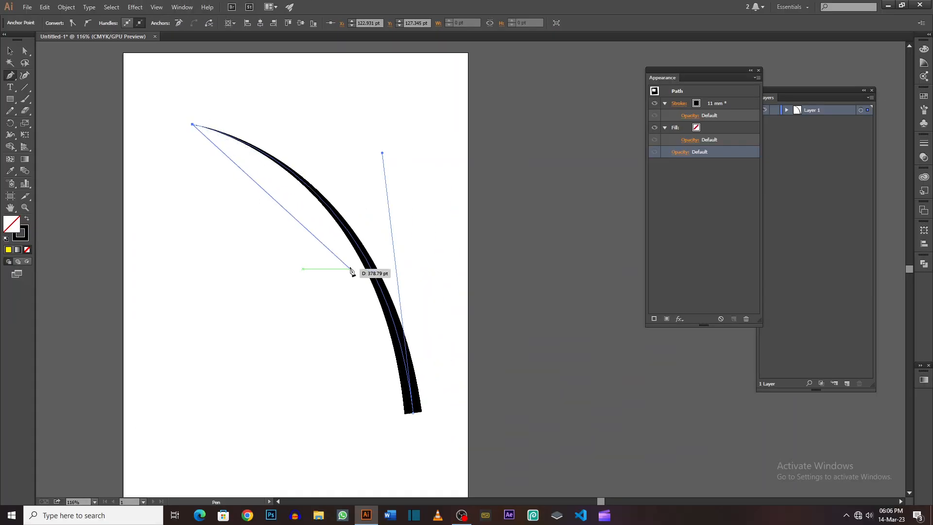
left_click(347, 421, "ctrl")
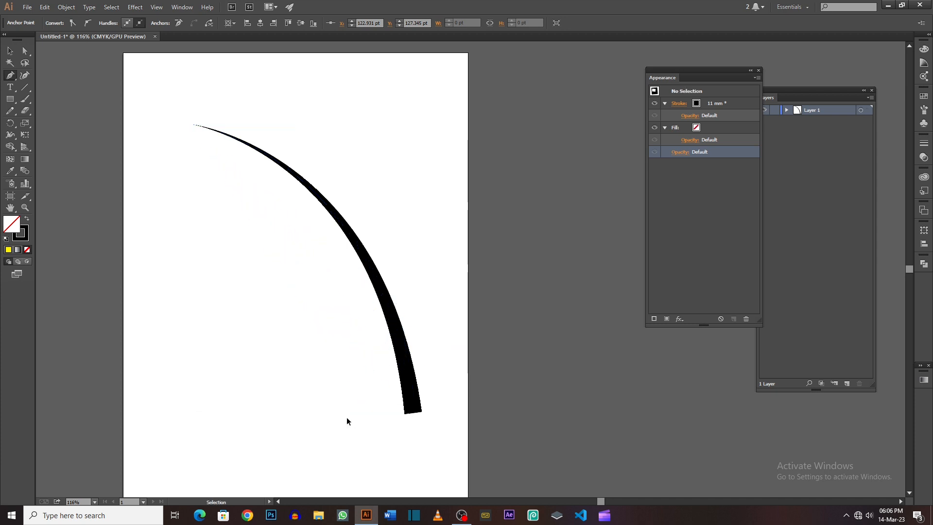
left_click(413, 413)
left_click(322, 358, "ctrl")
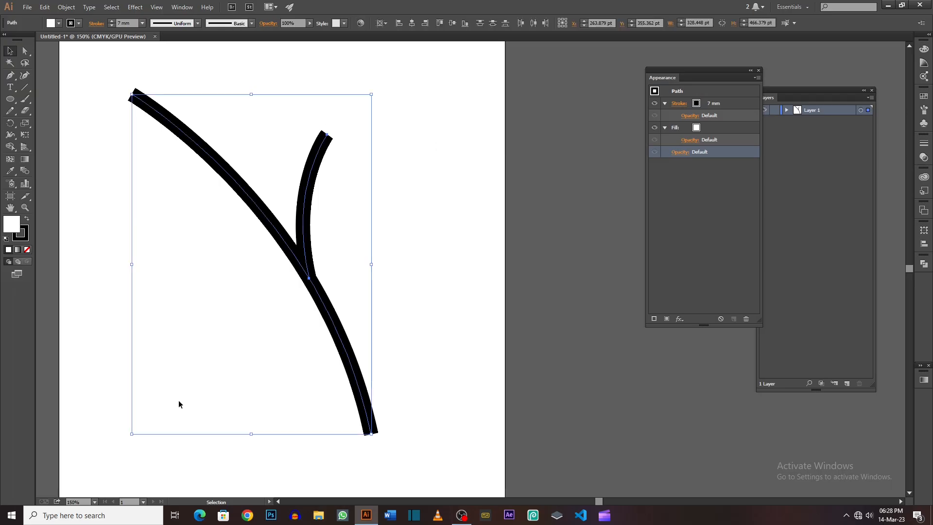
Step: Narrow the upper-left end of the long 7 mm curve almost to a point with the Width tool
left_click(139, 148)
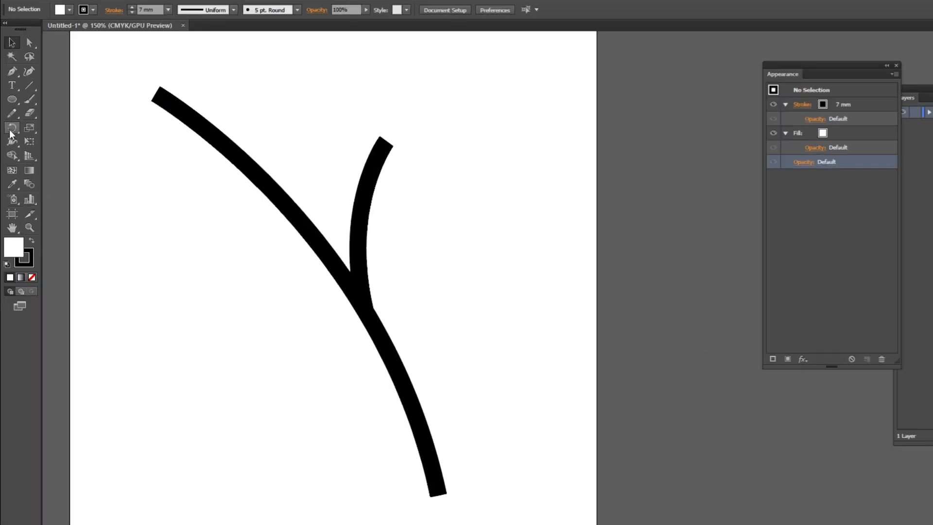
left_click(10, 135)
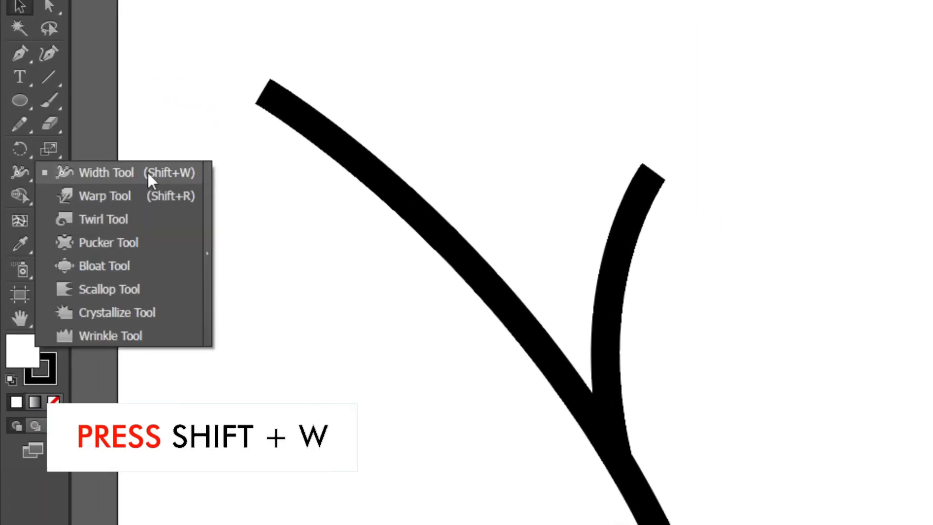
left_click(168, 173)
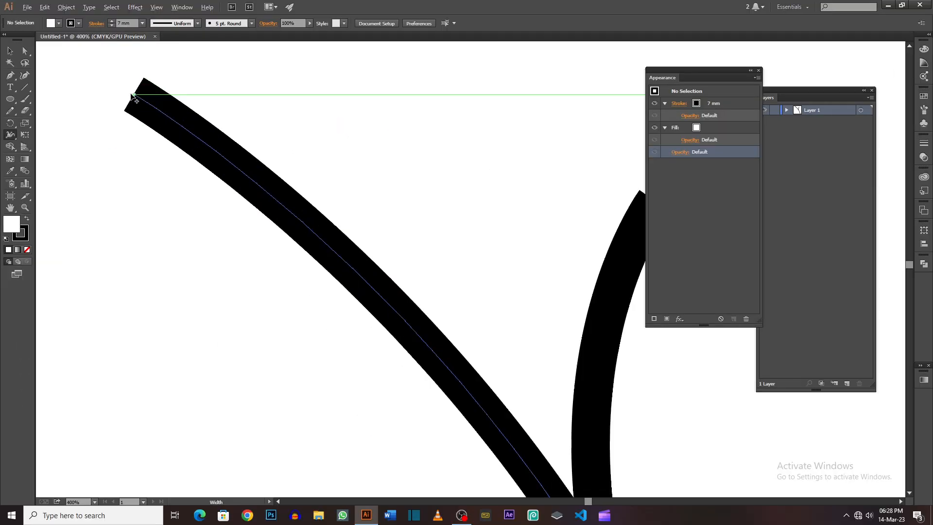
left_click_drag(135, 99, 138, 92)
Step: Widen the lower part of the long curve with the Width tool so it thickens towards its bottom end
key("space")
left_click_drag(511, 384, 308, 159)
left_click_drag(494, 371, 335, 146)
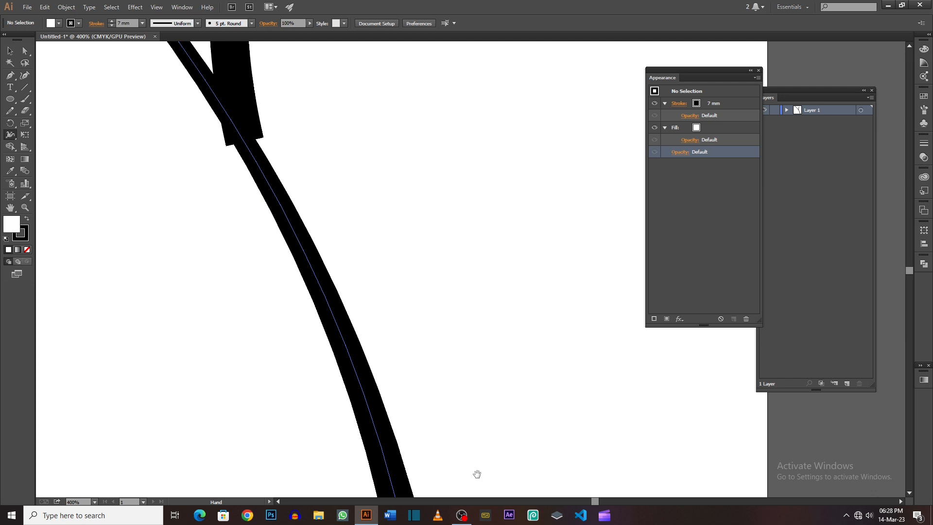
left_click_drag(477, 473, 384, 121)
left_click_drag(391, 274, 415, 341)
mouse_move(357, 243)
left_mouse_down()
mouse_move(369, 241)
mouse_move(397, 396)
left_mouse_up()
Step: Narrow the upper tip of the short branch almost to a point with the Width tool
scroll(370, 217, "down", 2)
key("space")
left_click_drag(347, 171, 400, 289)
scroll(355, 151, "up", 1)
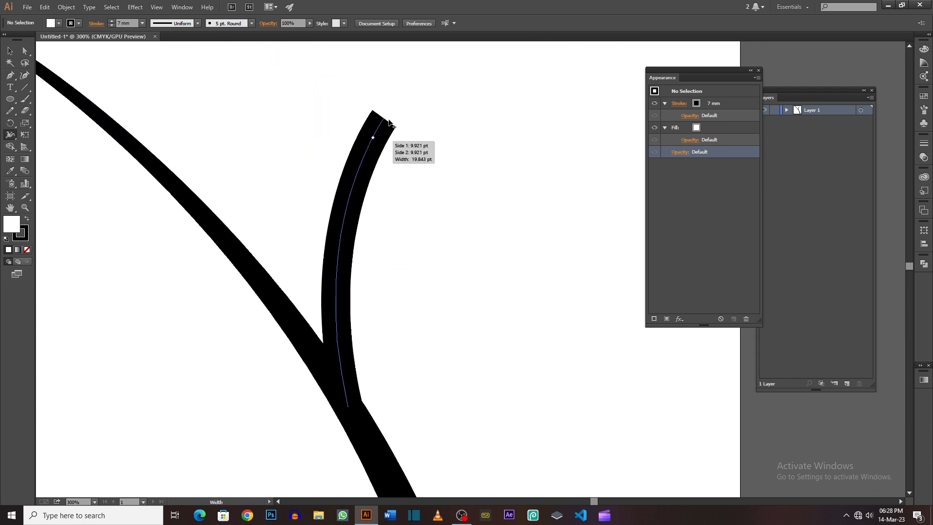
left_click_drag(385, 120, 386, 120)
Step: Widen the short branch near its base, where it joins the long curve, with the Width tool
key("space")
left_click_drag(384, 151, 387, 93)
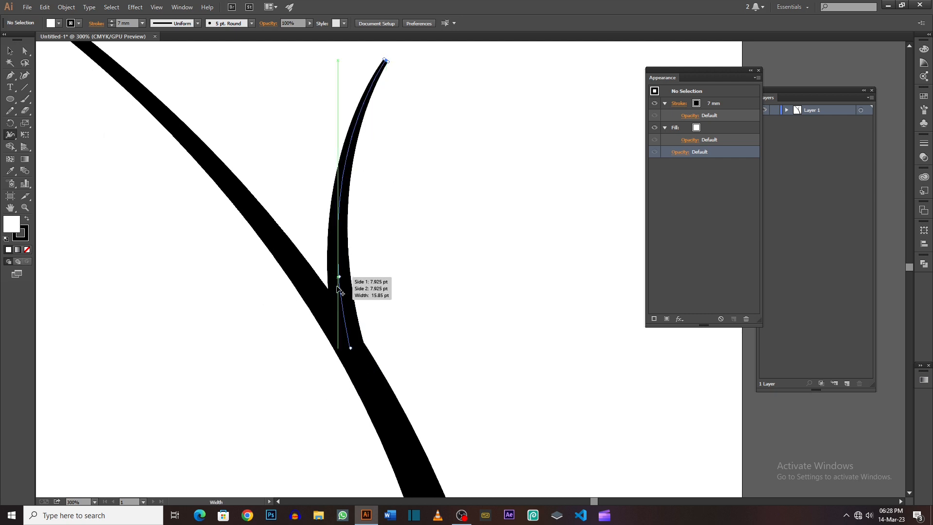
mouse_move(341, 302)
left_mouse_down()
mouse_move(348, 307)
mouse_move(319, 289)
left_mouse_up()
scroll(320, 287, "down", 2)
key("space")
left_click_drag(365, 222, 283, 155)
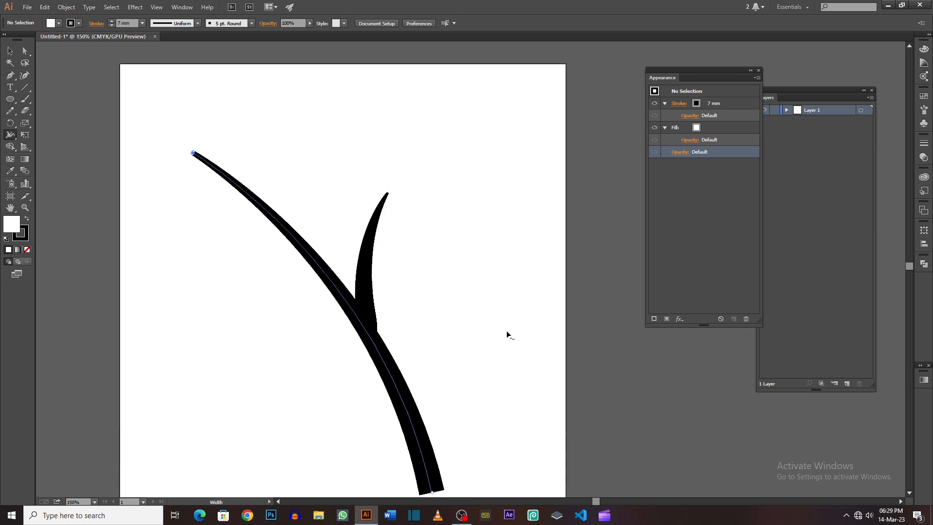
key("space")
left_click_drag(470, 292, 421, 244)
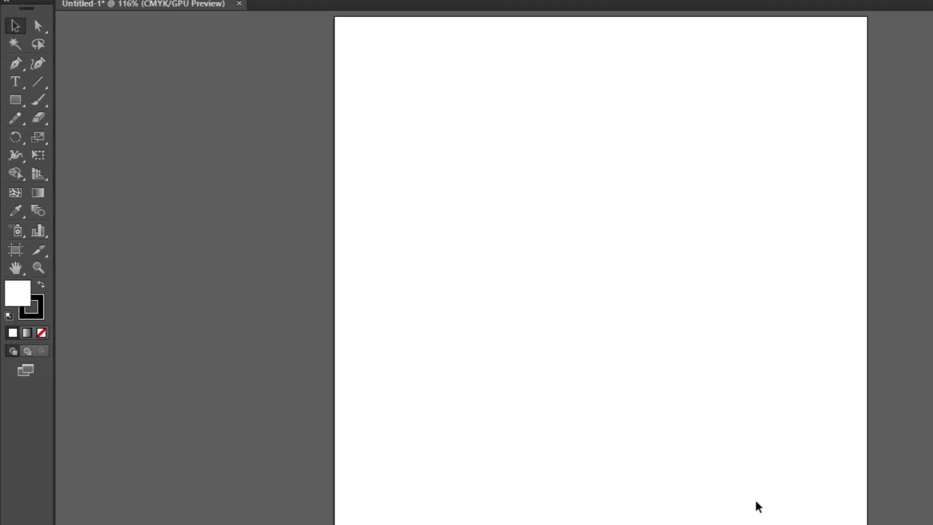
Step: Draw a hexagon about 340 pt wide and 294 pt high in the upper half of the artboard with the Polygon tool
left_click(16, 101)
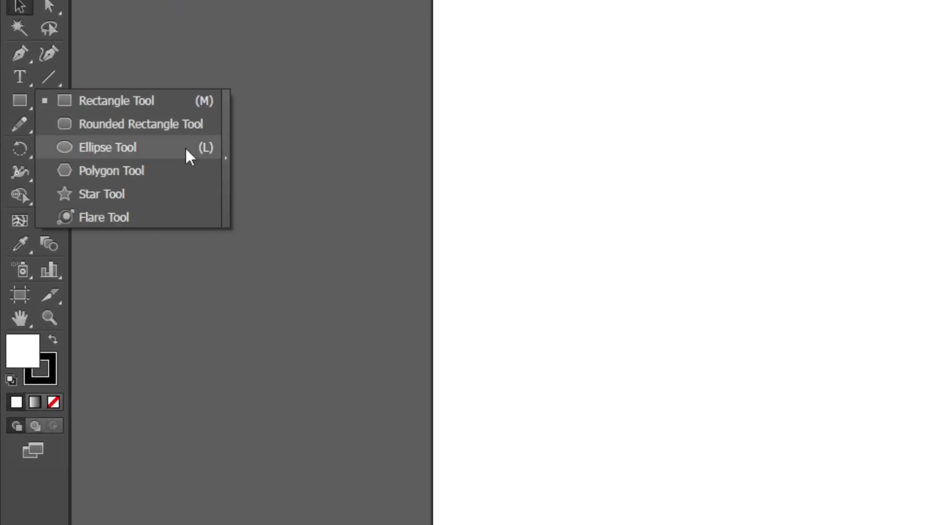
left_click(192, 176)
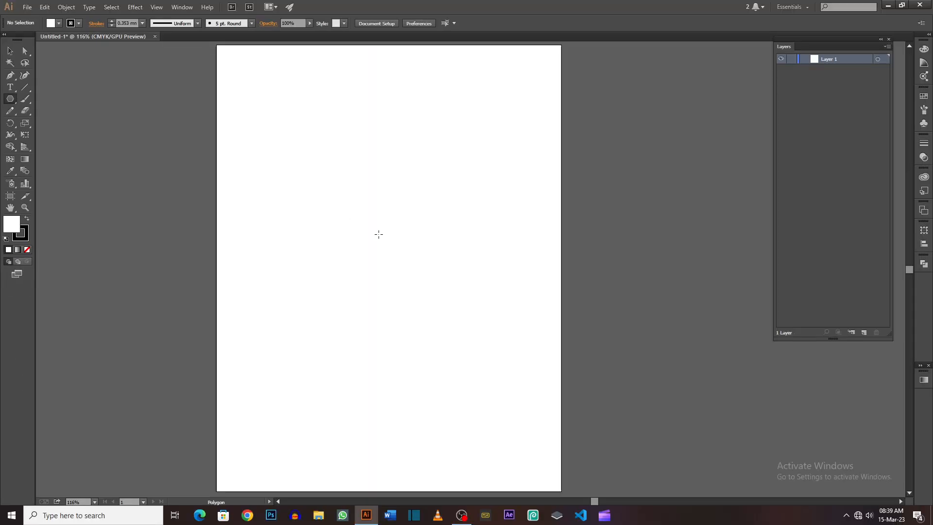
left_click_drag(379, 234, 431, 312)
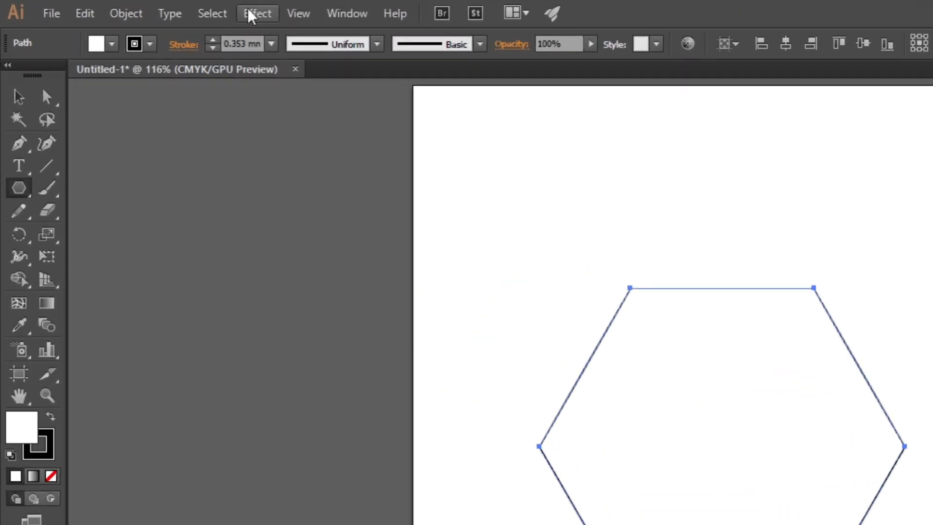
Step: Apply a Pucker & Bloat effect of 89% to the hexagon with preview on, and expand its appearance
left_click(134, 7)
mouse_move(344, 179)
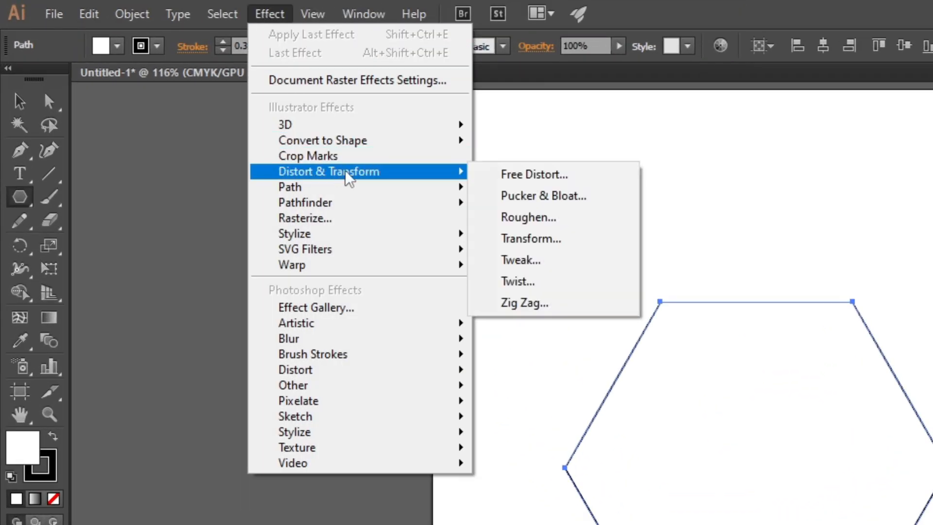
left_click(520, 197)
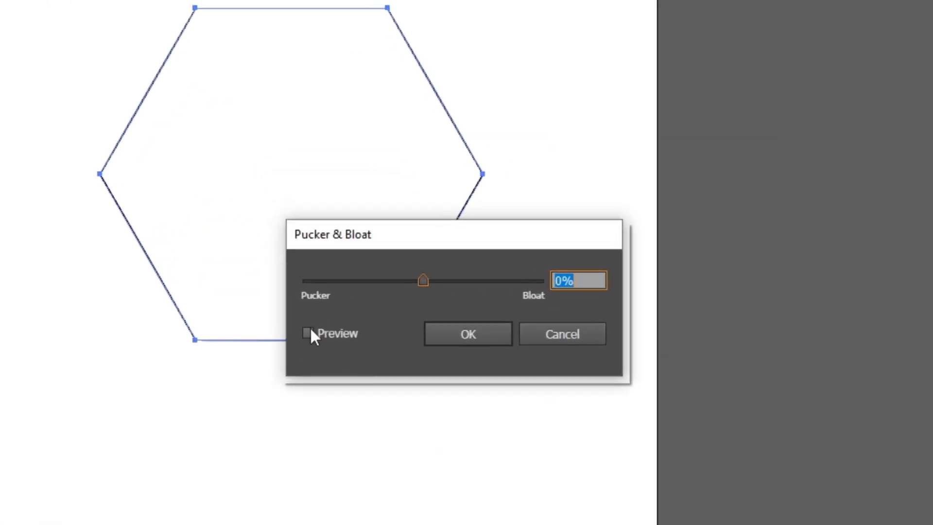
left_click(311, 332)
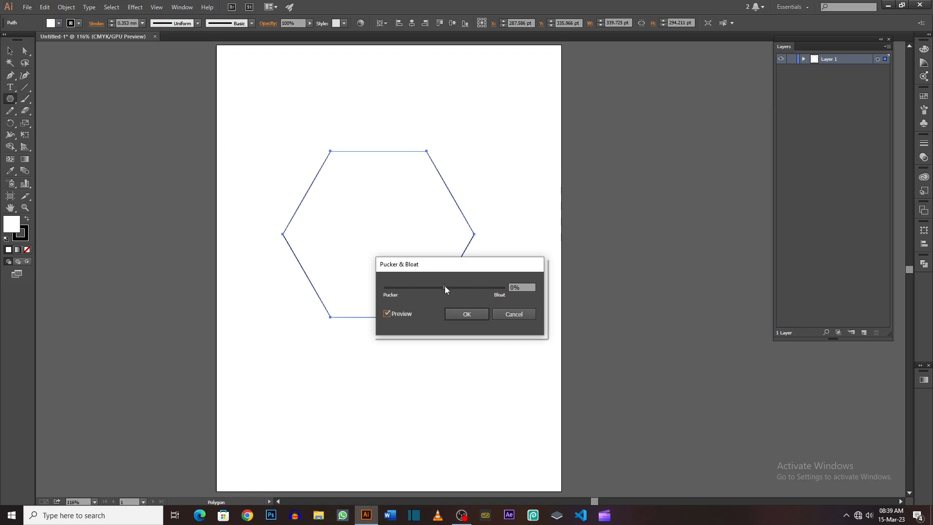
left_click_drag(444, 286, 471, 286)
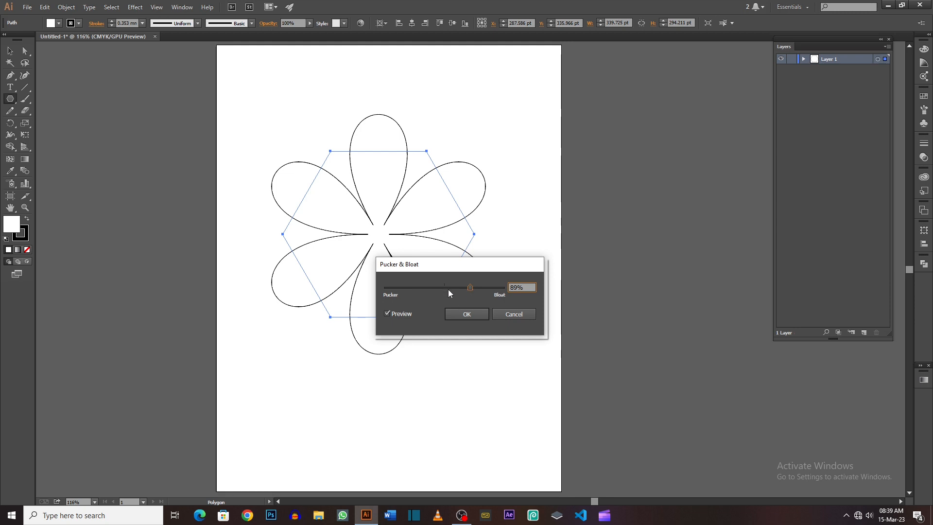
left_click(450, 313)
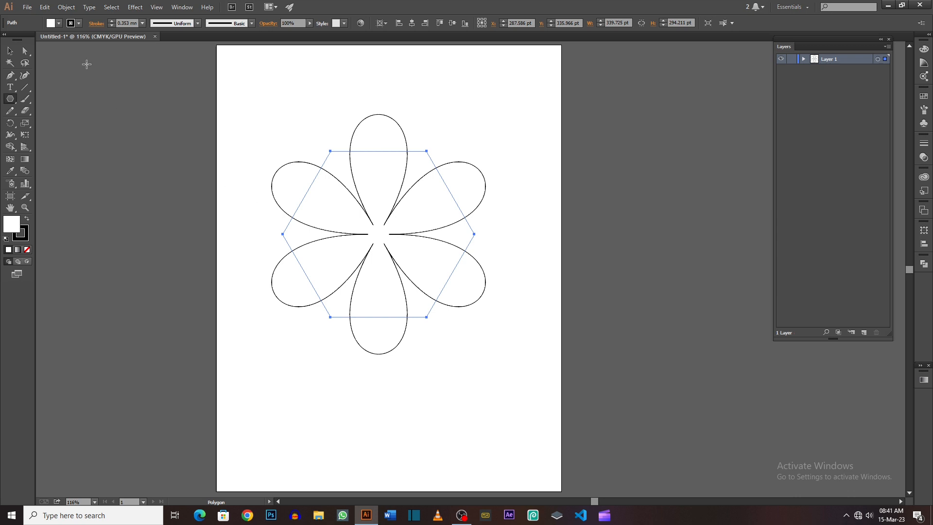
left_click(66, 7)
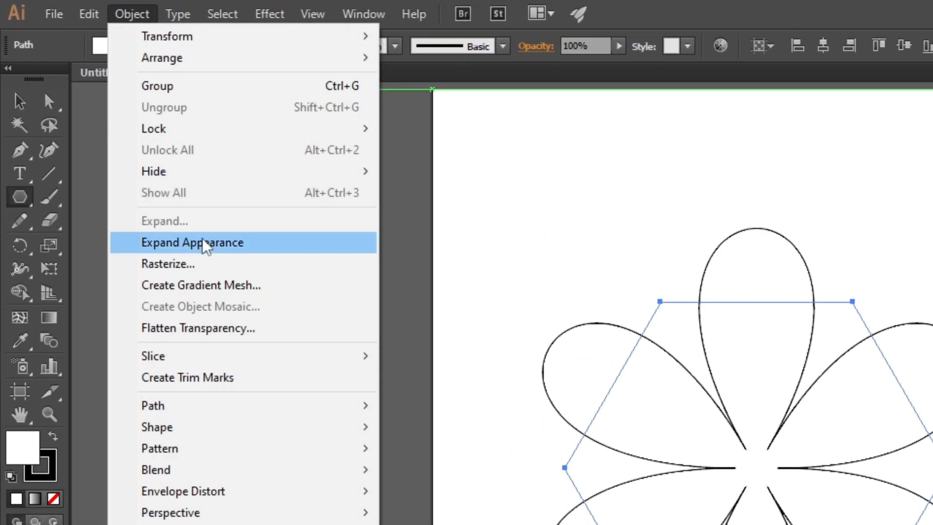
left_click(204, 242)
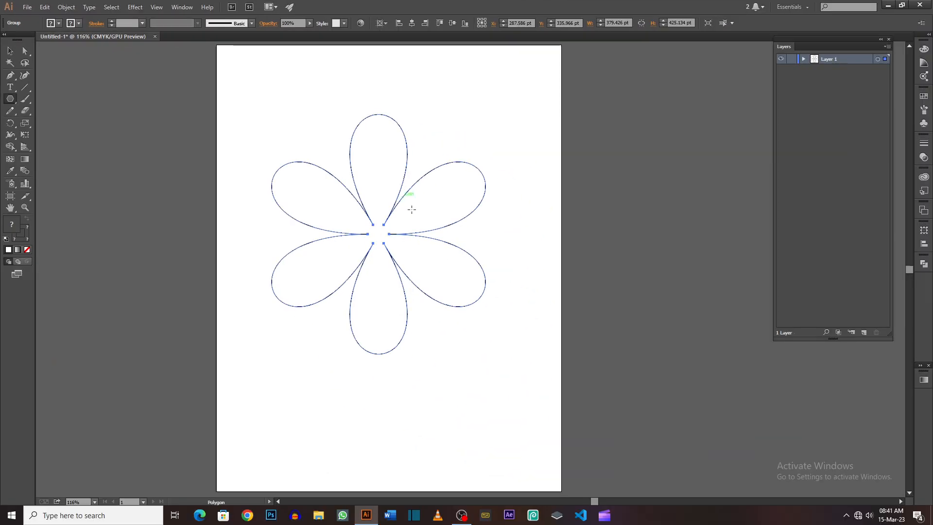
Step: Move the six-petal flower higher on the artboard and draw a square about 92 pt wide below its lower-right petal
key("v")
left_click_drag(427, 238, 380, 200)
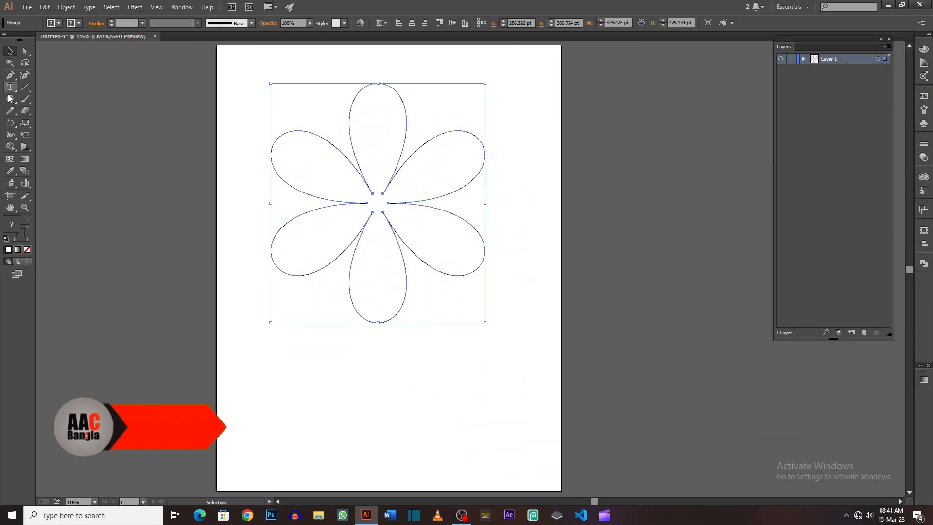
left_click_drag(11, 99, 56, 101)
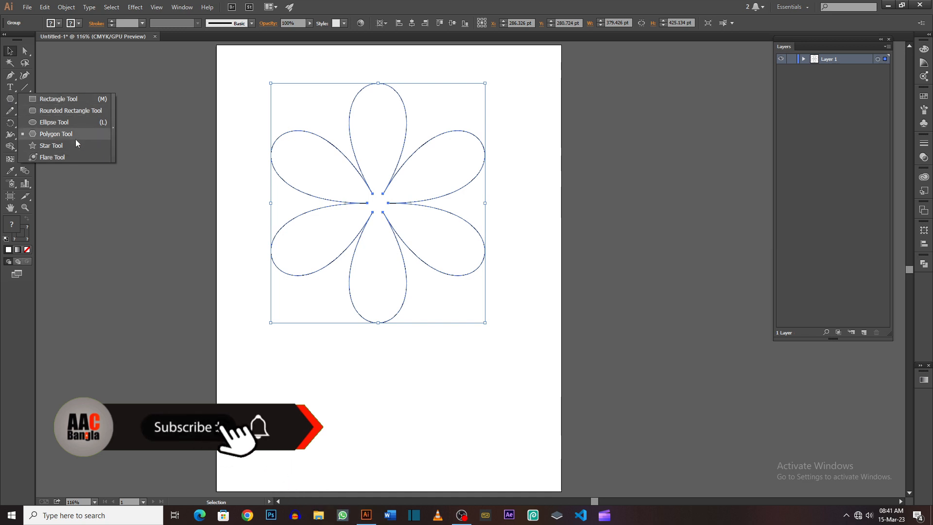
left_click(74, 99)
left_click_drag(457, 372, 509, 424)
Step: Apply a Pucker & Bloat effect of 87% to the small square with preview on, and deselect it
left_click(136, 7)
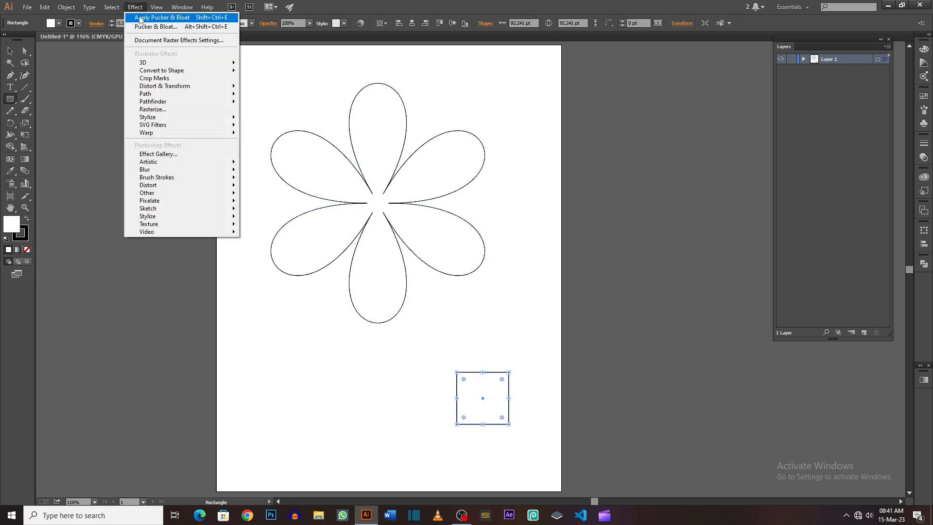
mouse_move(171, 91)
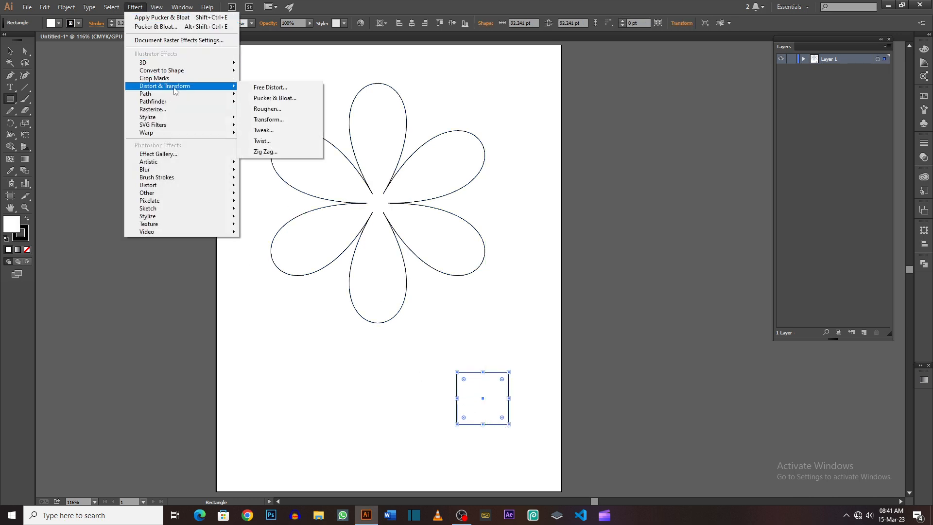
left_click(265, 94)
left_click(388, 314)
left_click_drag(444, 287, 471, 289)
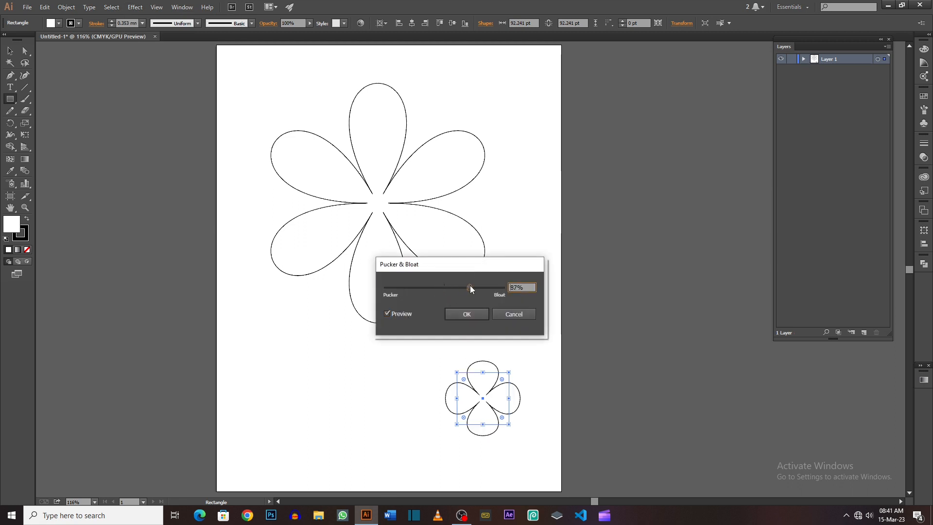
left_click(481, 316)
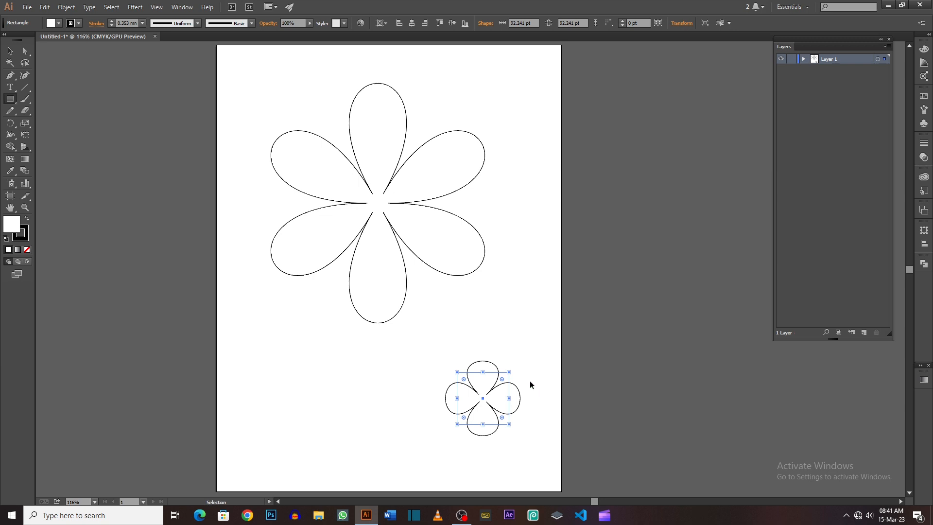
key("ctrl+shift+a")
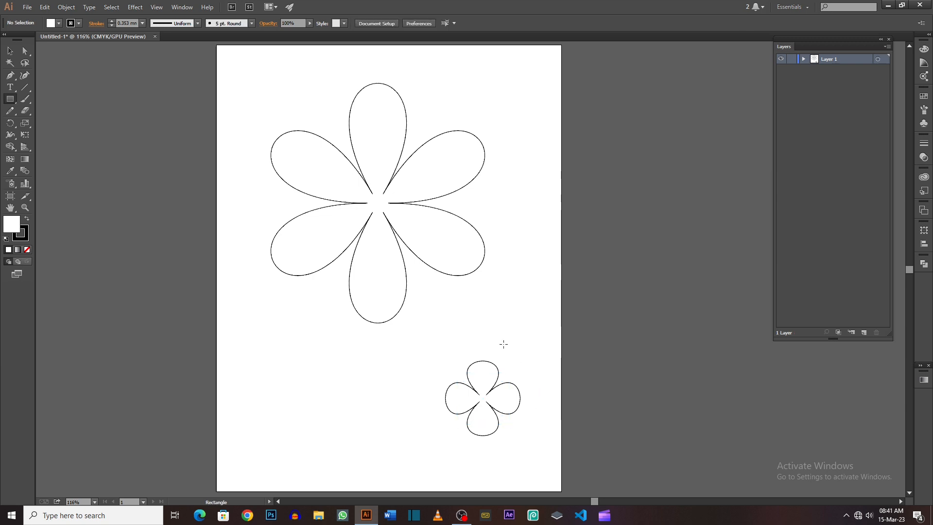
left_click(9, 99)
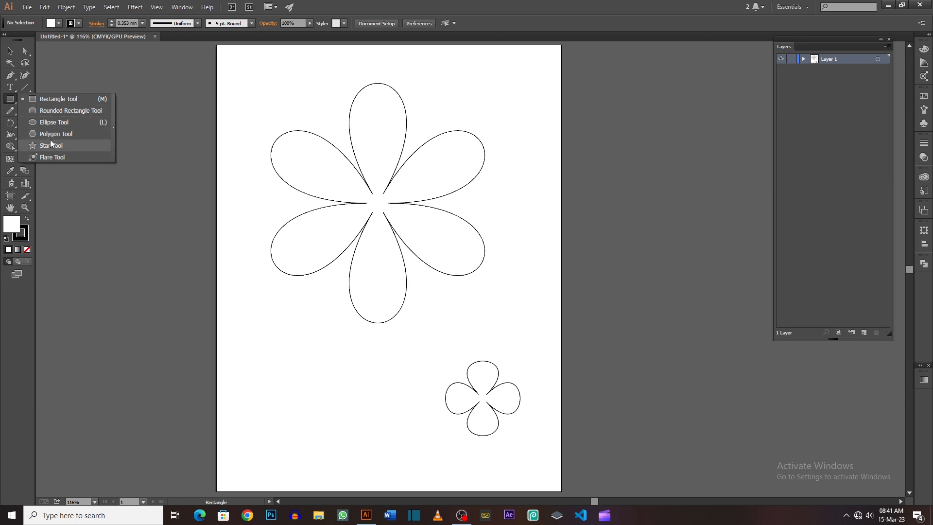
Step: Try to subtract the front circle from the rear one with a plain Minus Front, and undo it
key("v")
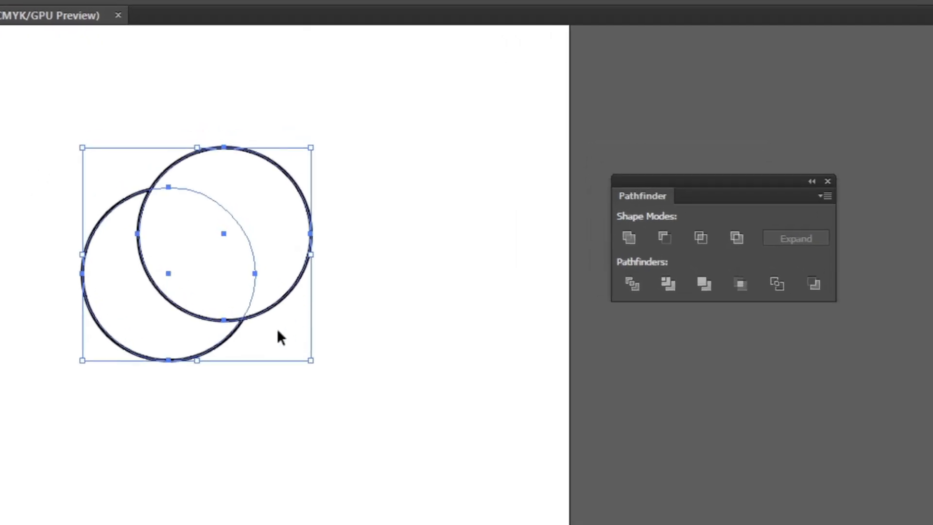
left_click(661, 238)
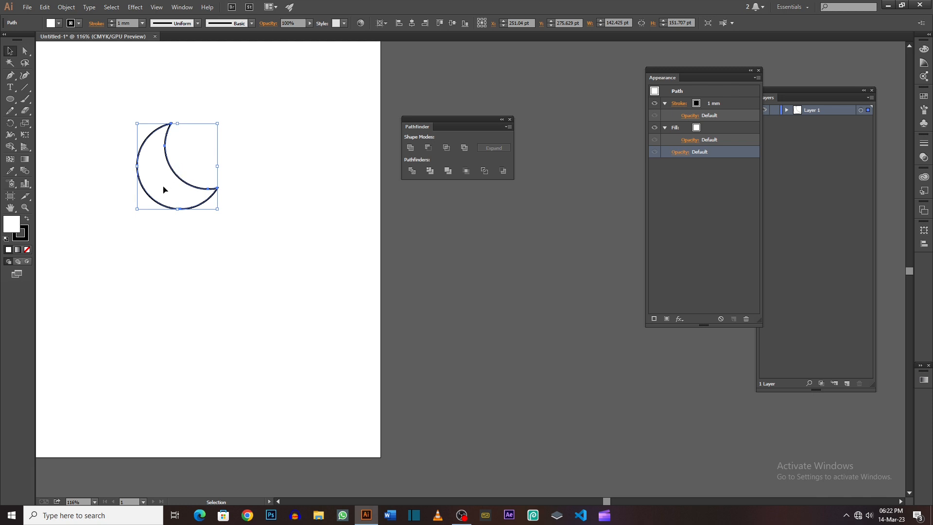
left_click(196, 139)
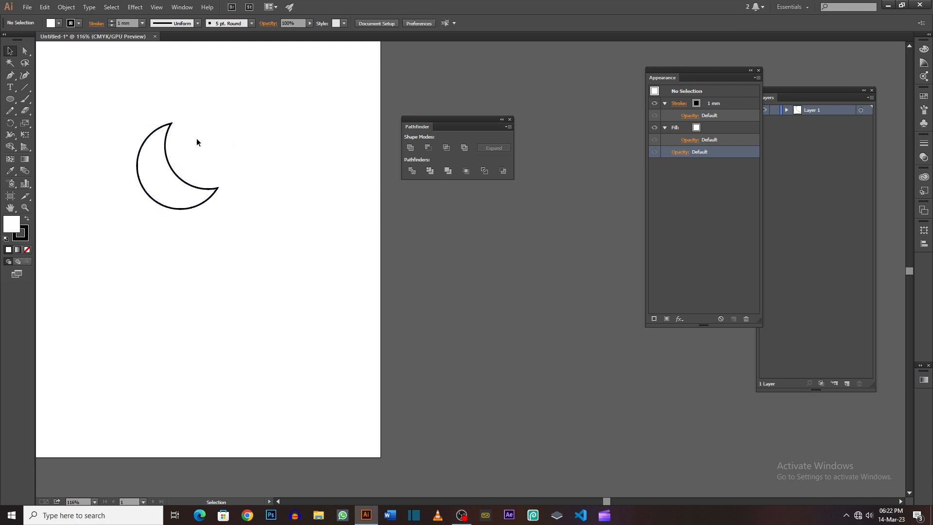
left_click_drag(224, 144, 226, 125)
key("ctrl+z")
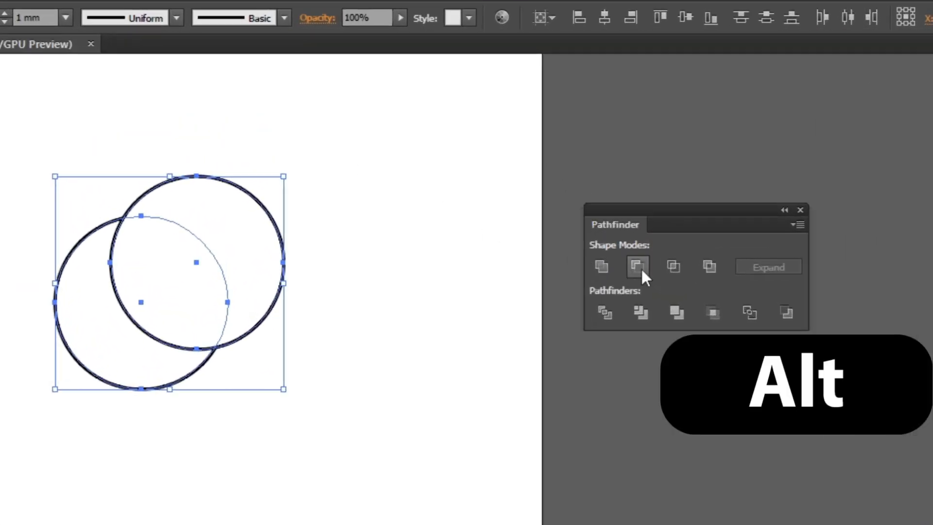
Step: Subtract the front circle from the rear one with Minus Front as an editable compound shape, and deselect it
left_click(429, 149, "alt")
left_click(134, 245)
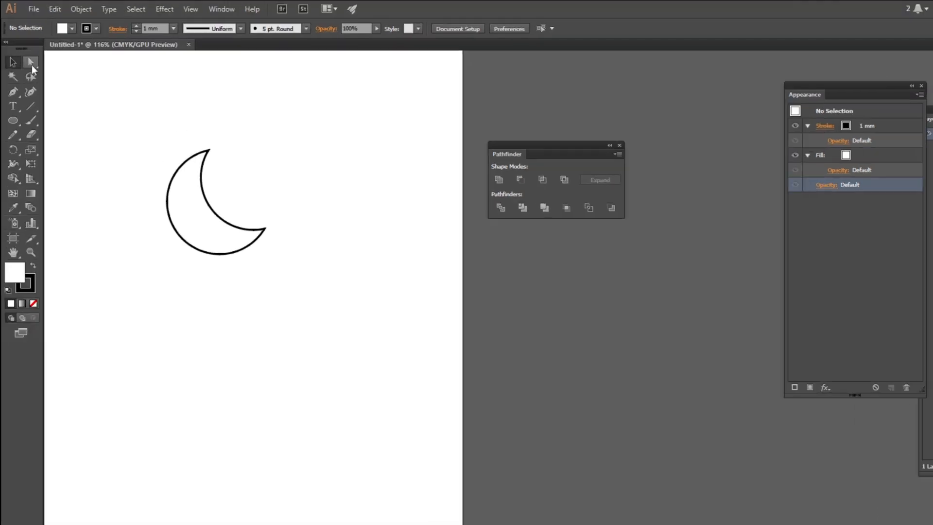
Step: Reposition the subtracting circle inside the compound shape with the Direct Selection tool, making the crescent thinner
left_click(31, 65)
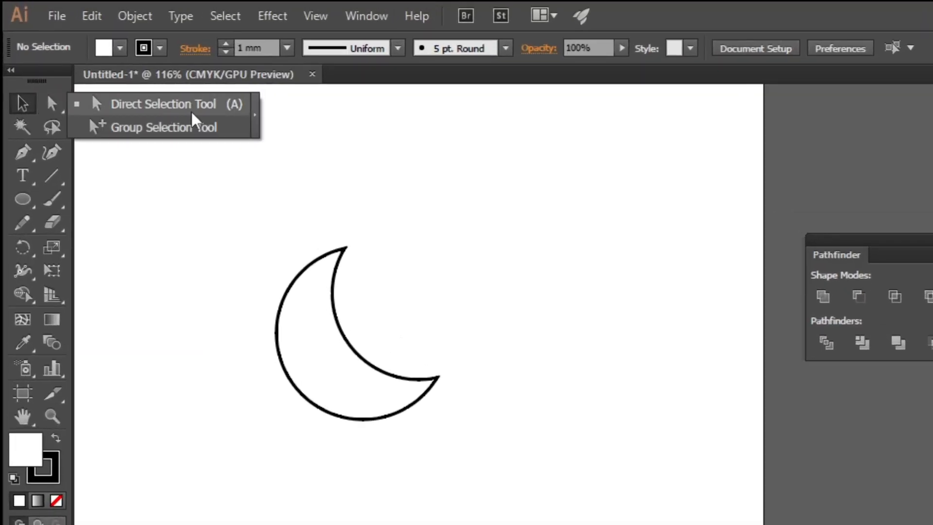
left_click(192, 111)
left_click_drag(379, 272, 447, 318)
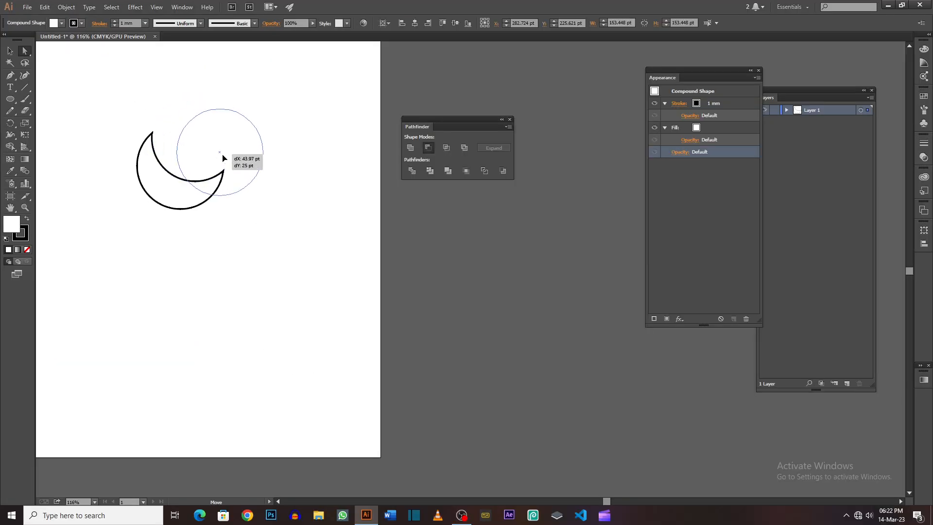
left_click_drag(223, 158, 200, 155)
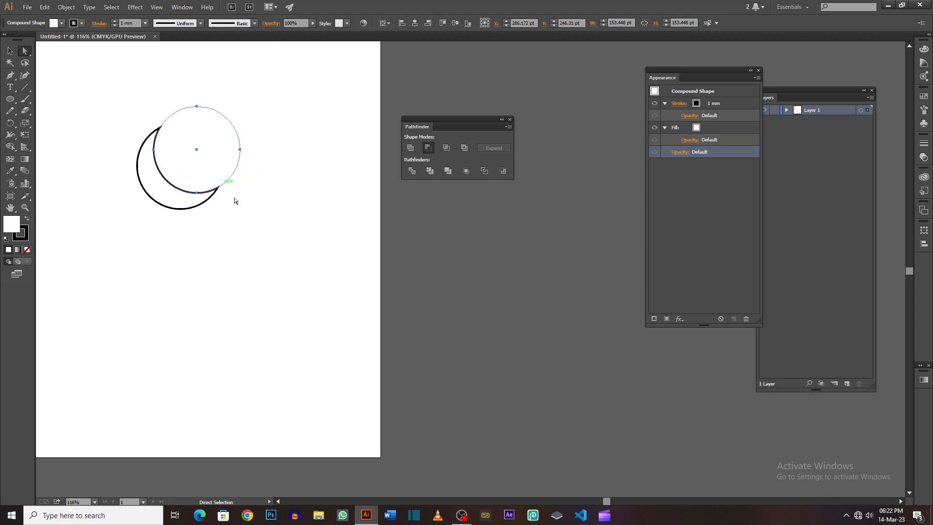